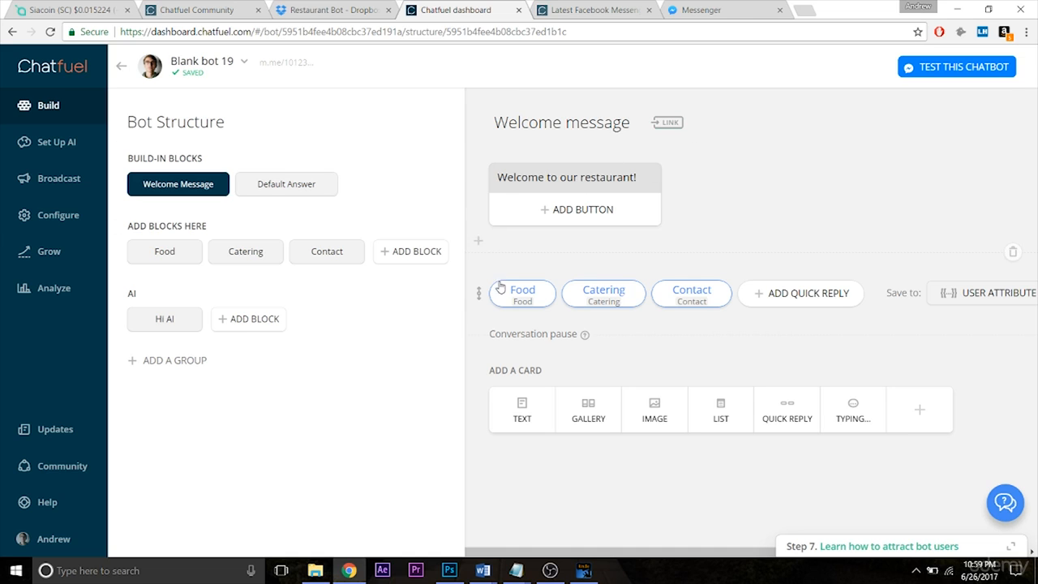
Replace the Food block's text card with a gallery card placed above the quick replies.
left_click(164, 252)
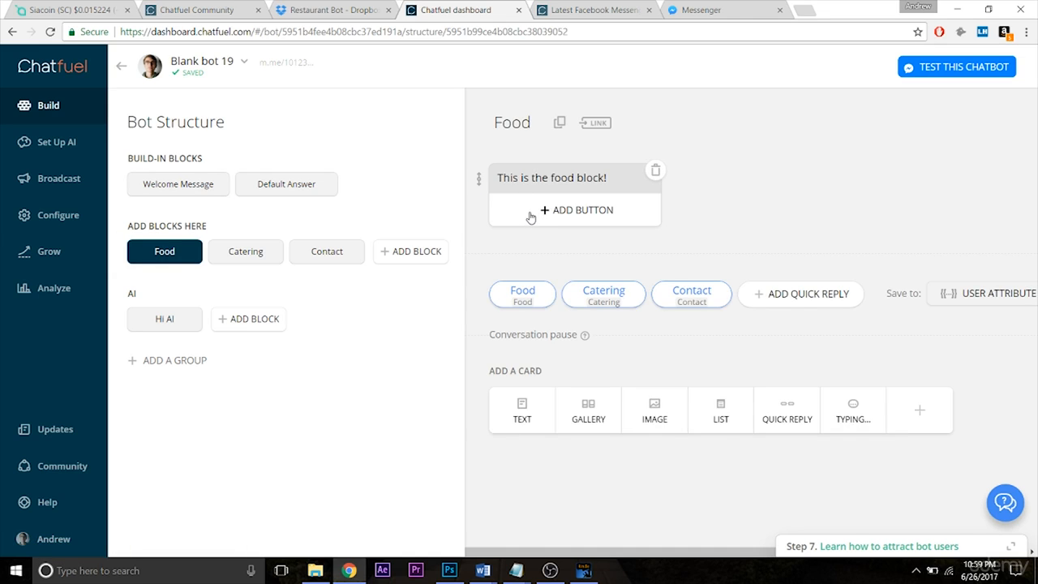
left_click(655, 171)
left_click(596, 332)
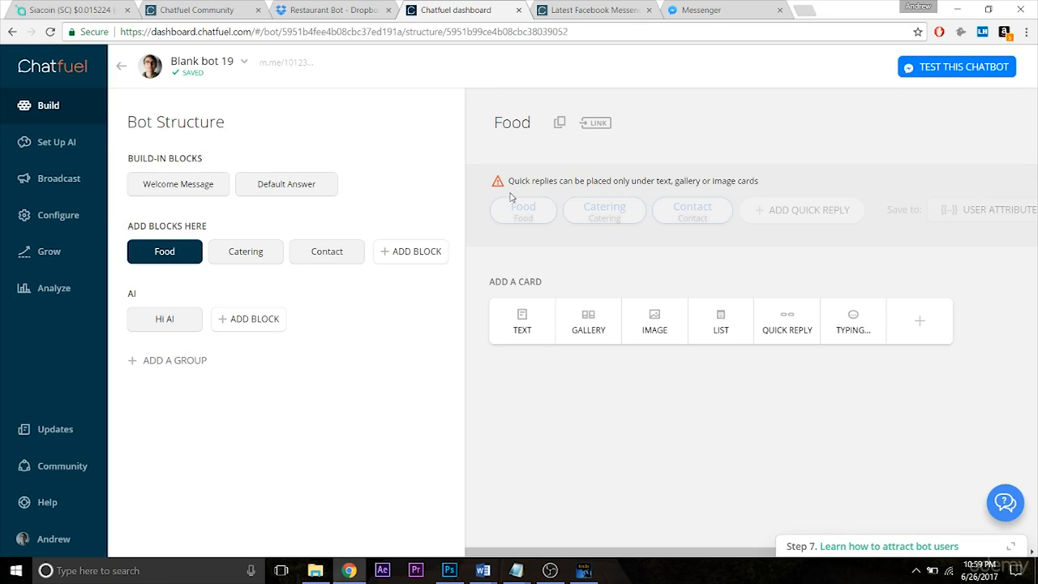
left_click(589, 318)
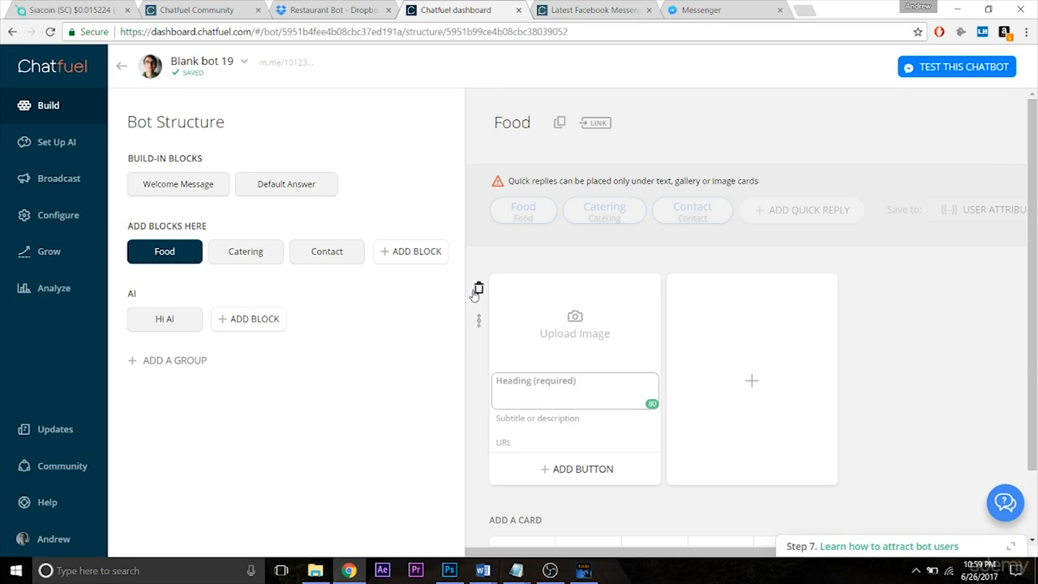
left_click_drag(478, 320, 502, 186)
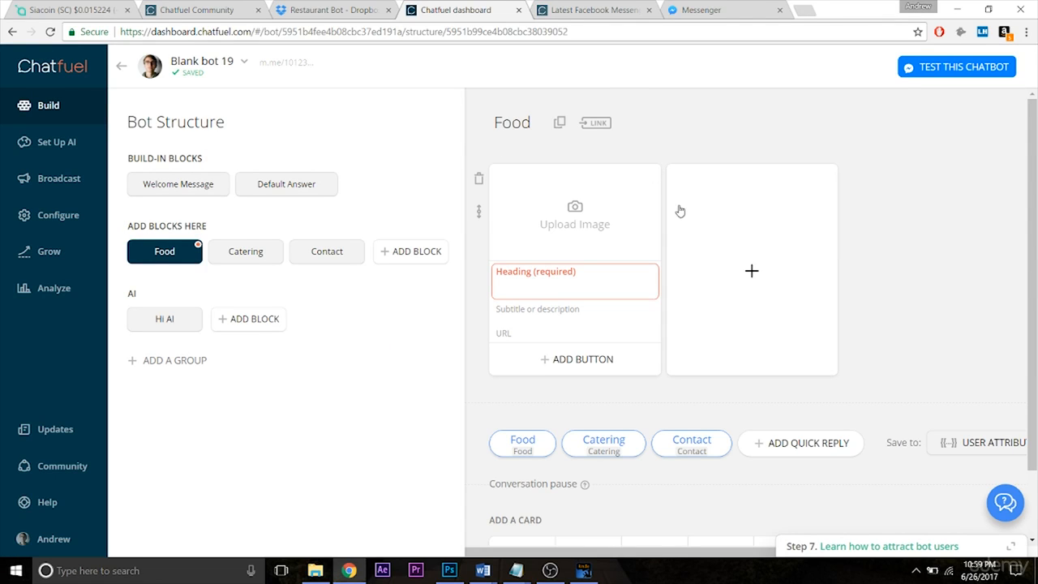
left_click(582, 242)
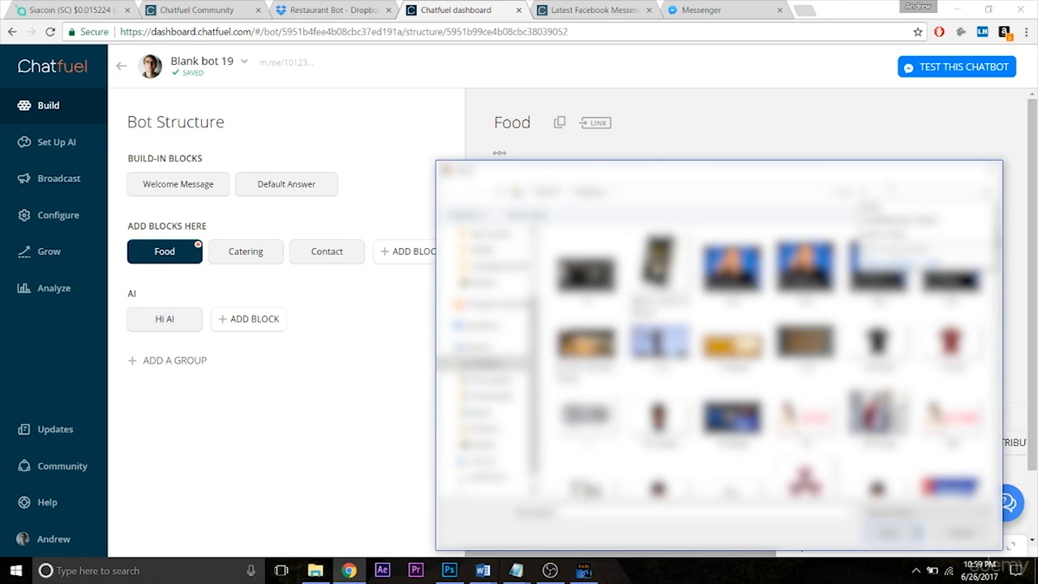
type("burger")
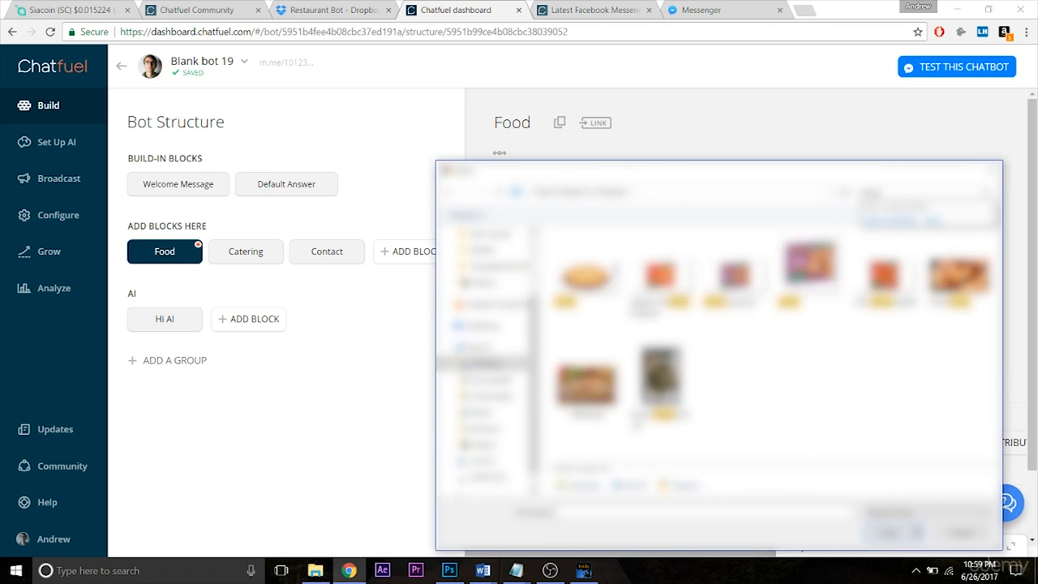
double_click(589, 280)
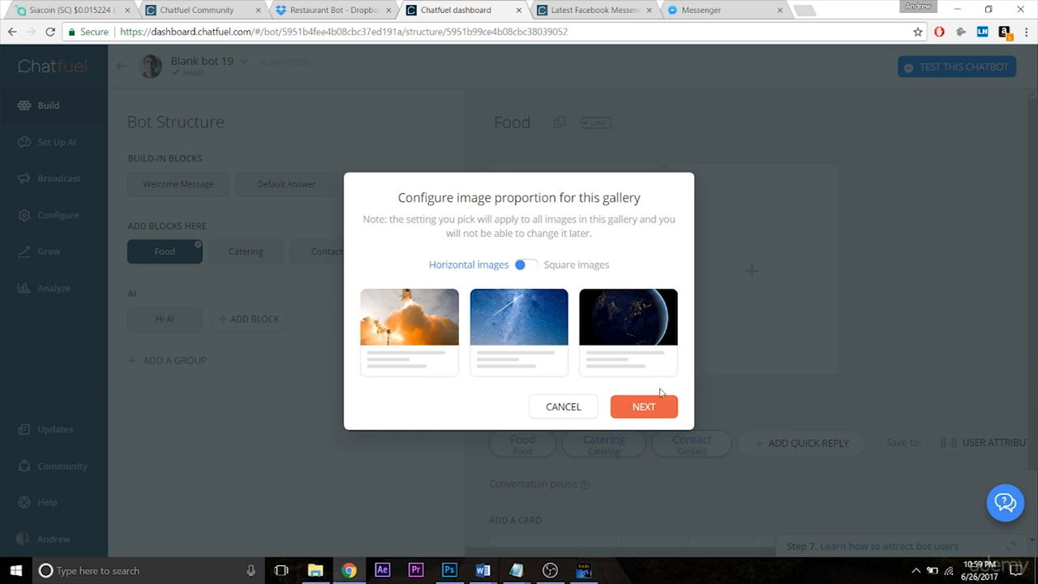
left_click(644, 407)
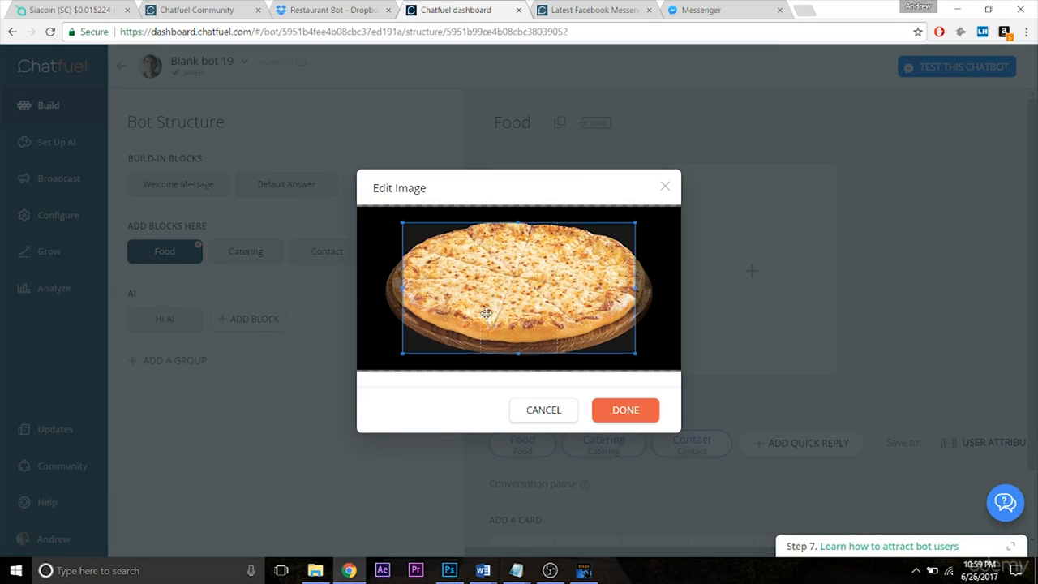
left_click_drag(514, 354, 519, 373)
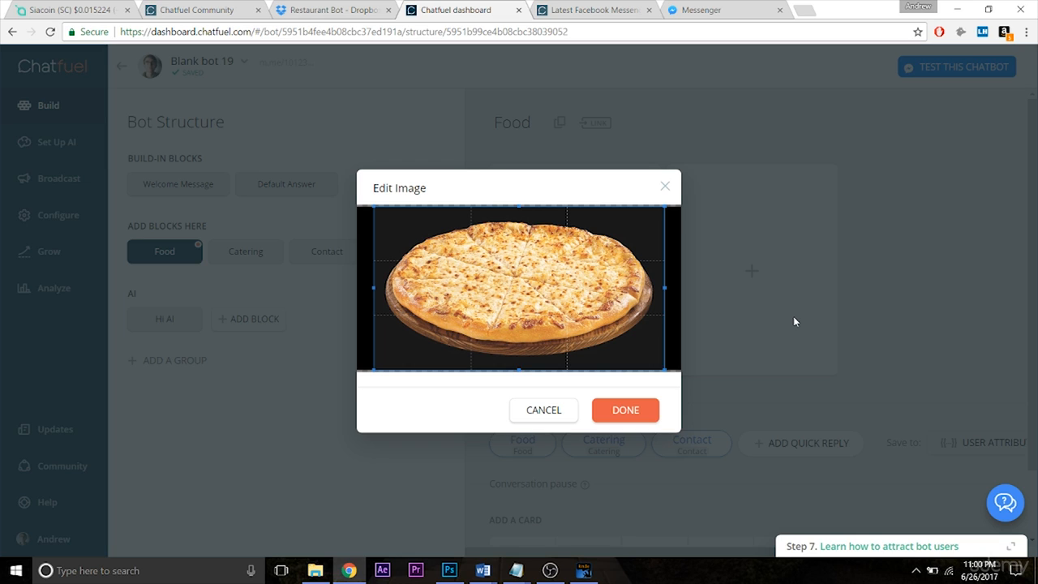
left_click(543, 410)
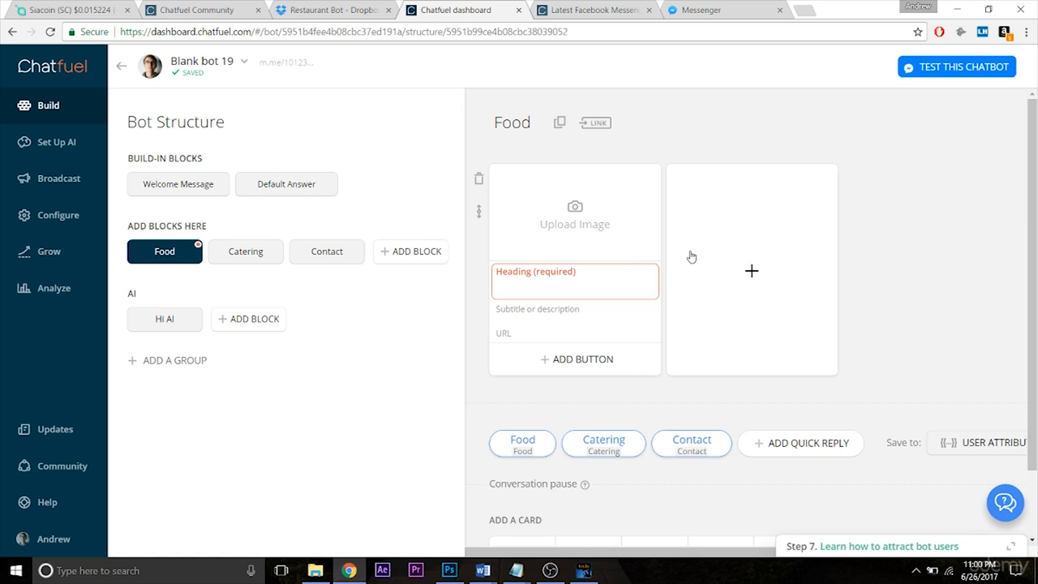
Switch to Photoshop and check the blank template's image size.
left_click(448, 570)
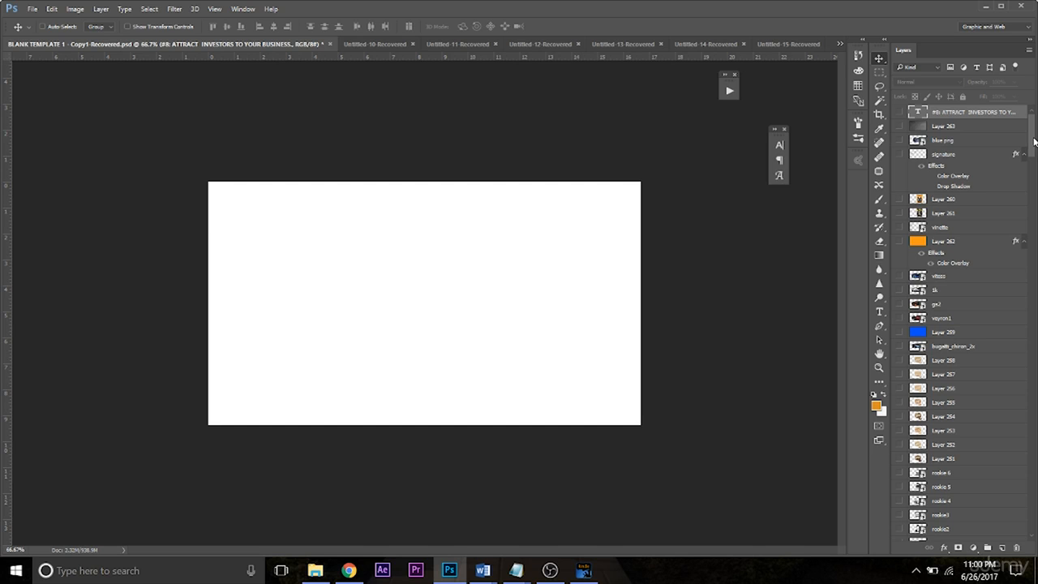
mouse_move(1034, 142)
left_mouse_down()
mouse_move(1035, 527)
mouse_move(1034, 142)
left_mouse_up()
left_click(73, 9)
left_click(85, 107)
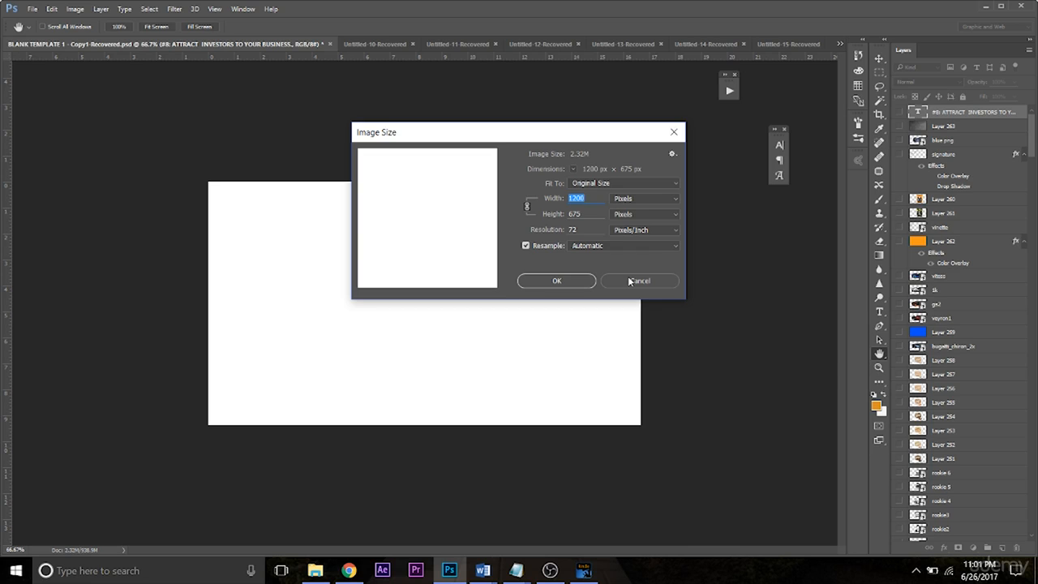
left_click(630, 282)
Place the pizza picture as an embedded image on the blank template's white canvas.
left_click(32, 9)
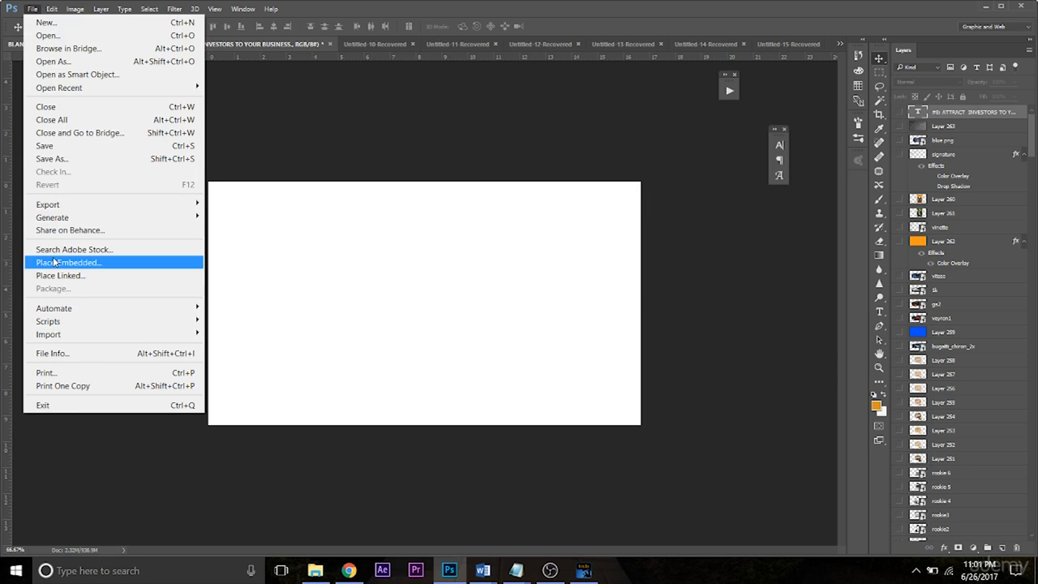
left_click(57, 262)
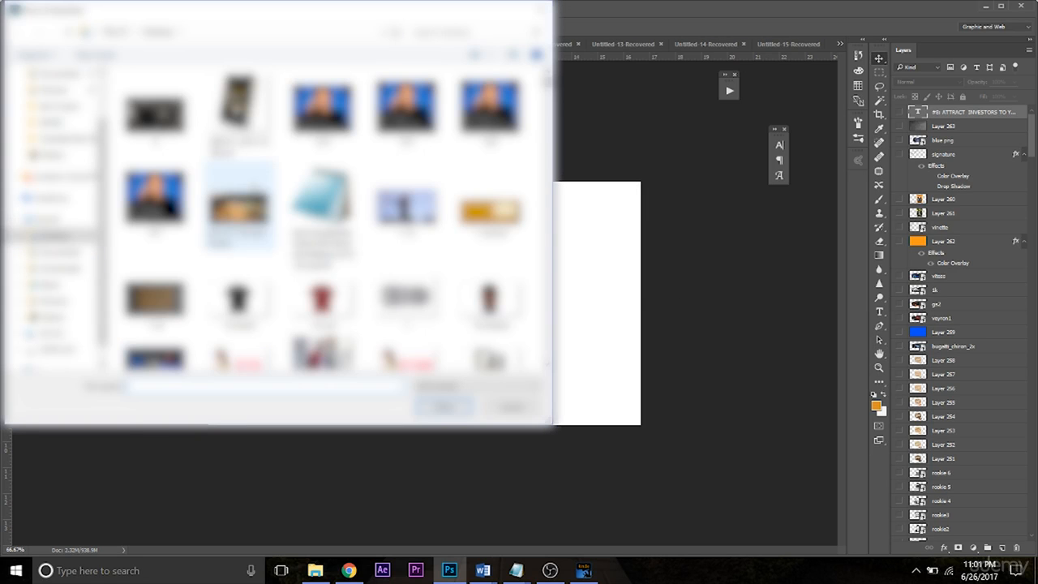
left_click(429, 32)
type("model")
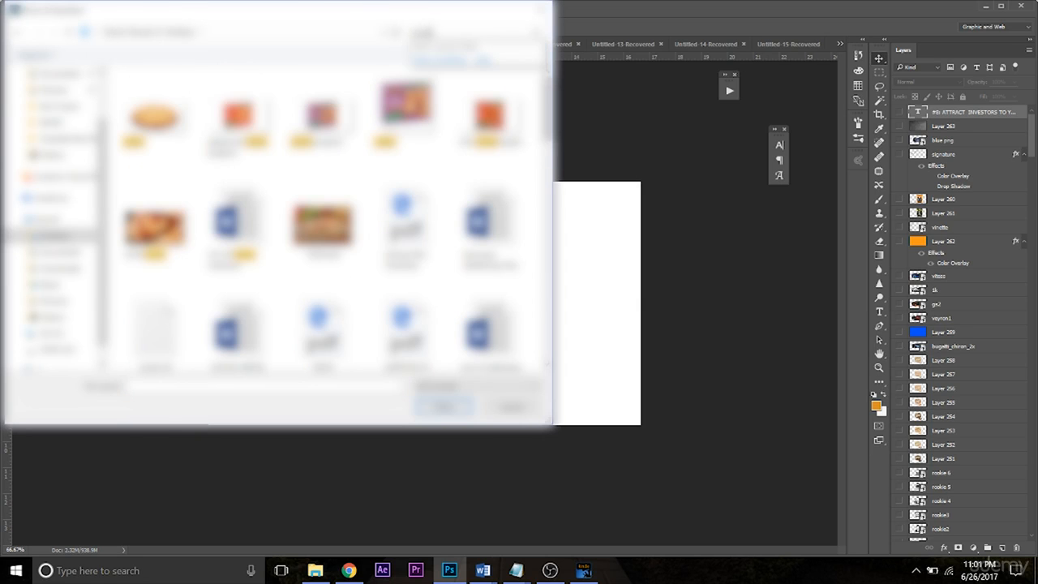
double_click(167, 128)
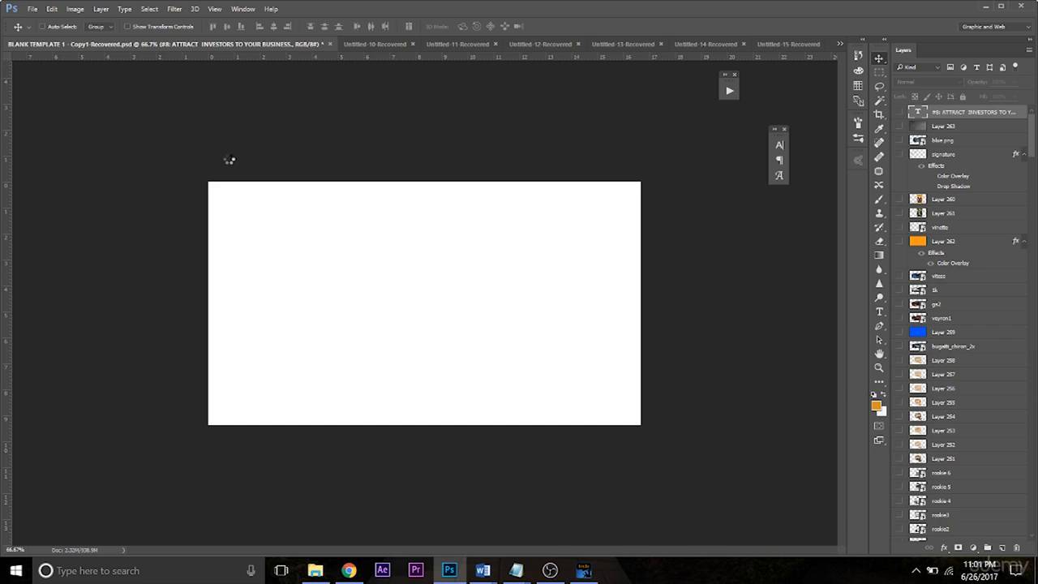
left_click(879, 60)
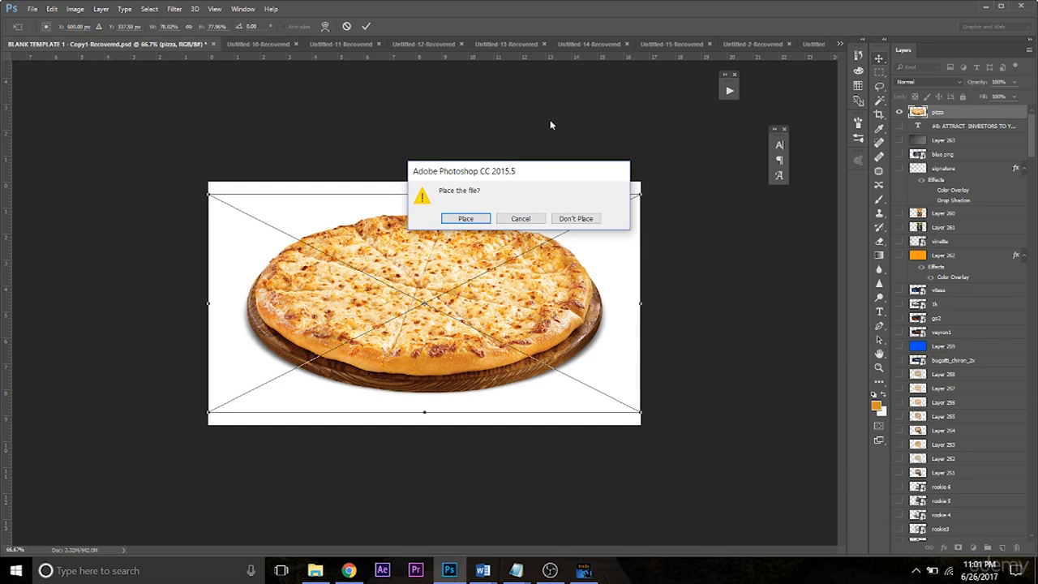
left_click(479, 220)
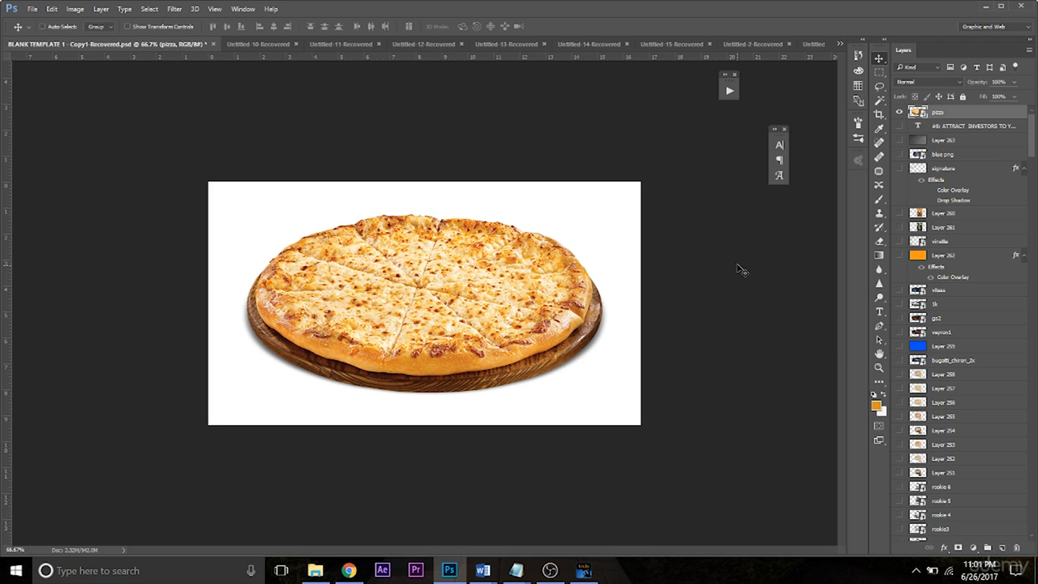
Try to delete the white background around the pizza using the Magic Wand, and clear the selection.
left_click(879, 100)
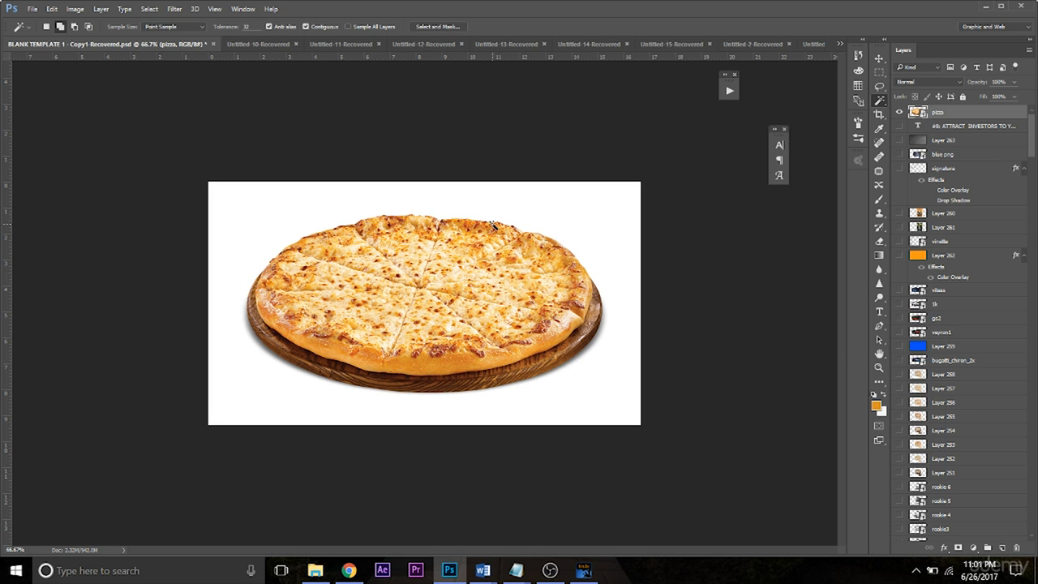
left_click(466, 201)
key("Delete")
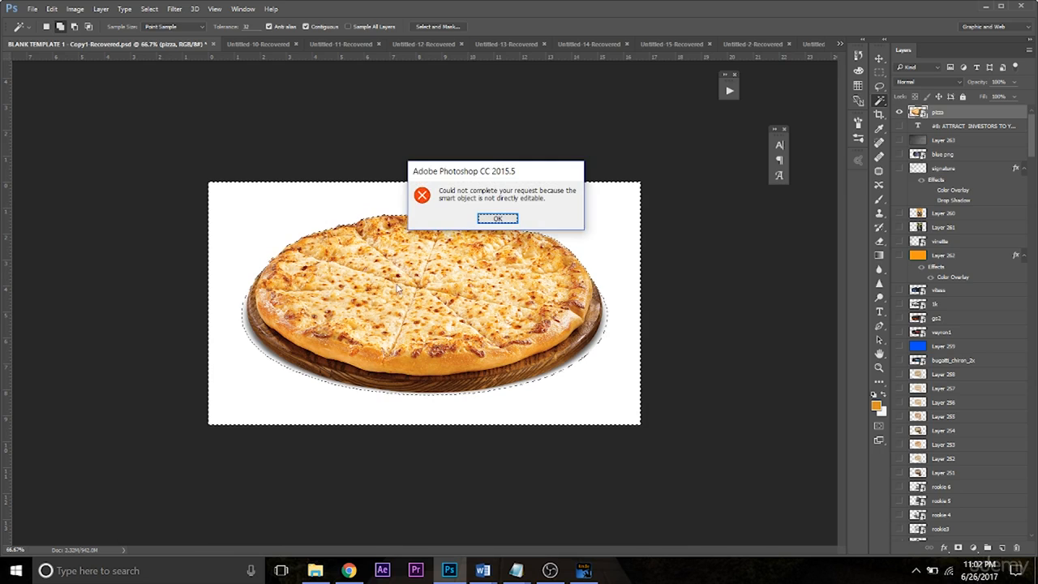
left_click(498, 219)
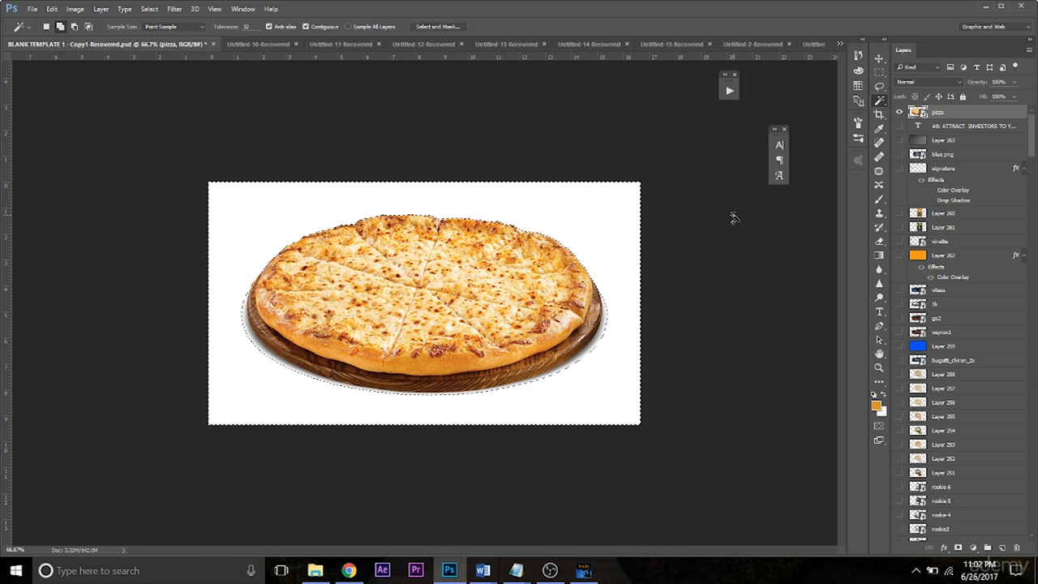
left_click(149, 9)
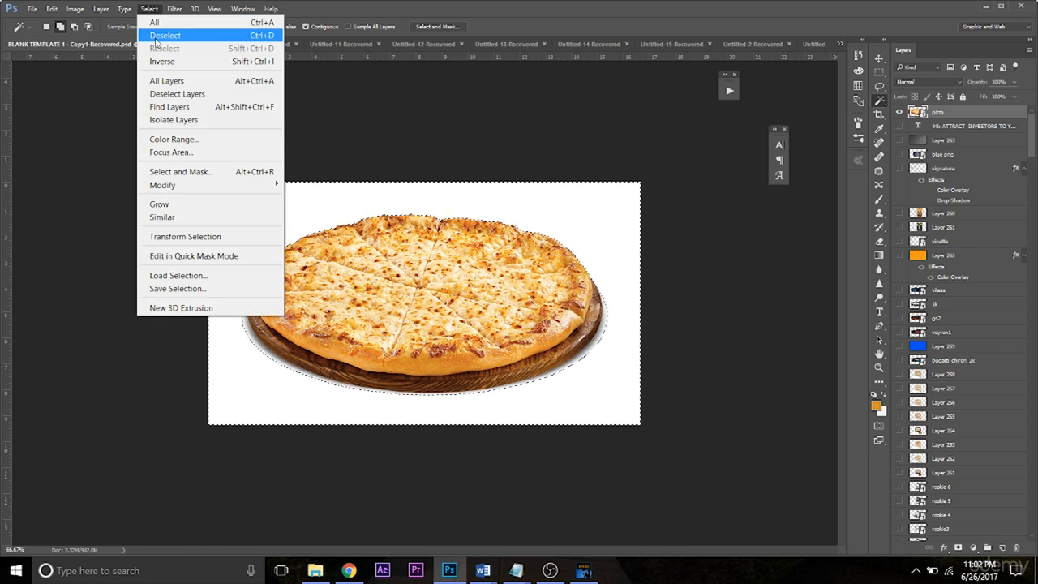
left_click(157, 36)
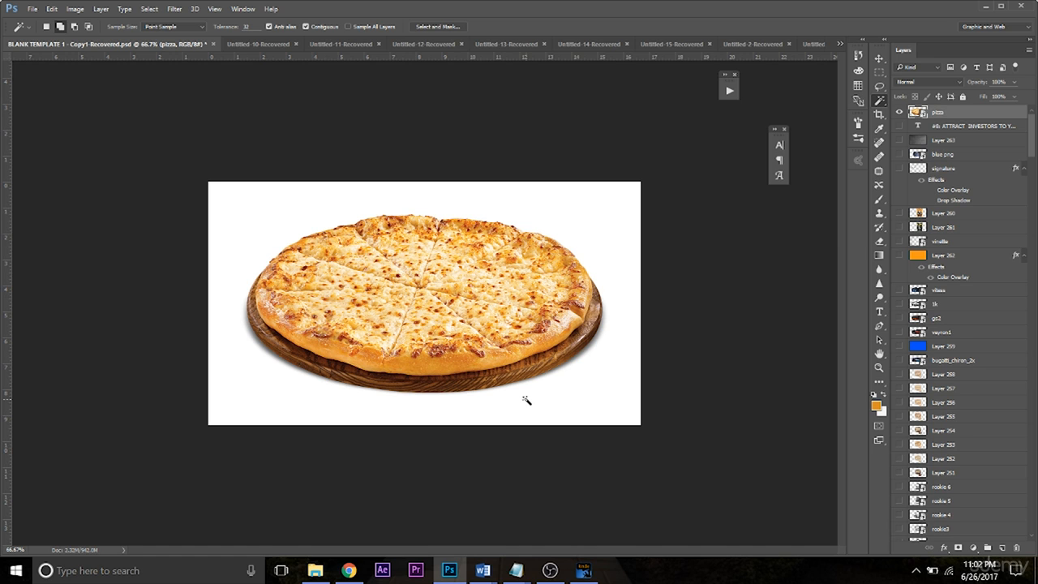
Save a JPEG copy of the pizza canvas under the name pizza, at quality 9 (High) with Baseline ("Standard") format.
left_click(32, 9)
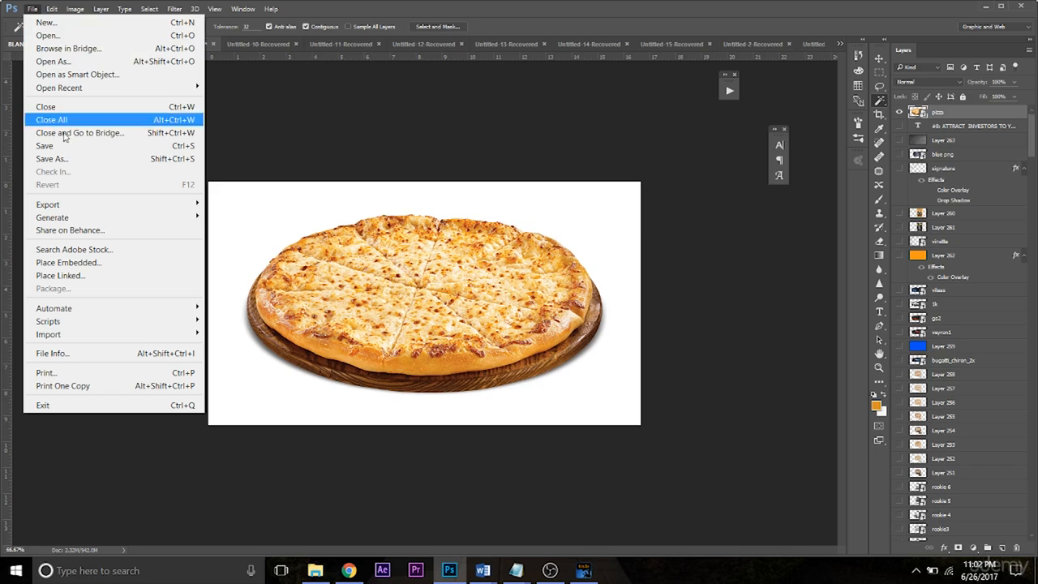
left_click(61, 160)
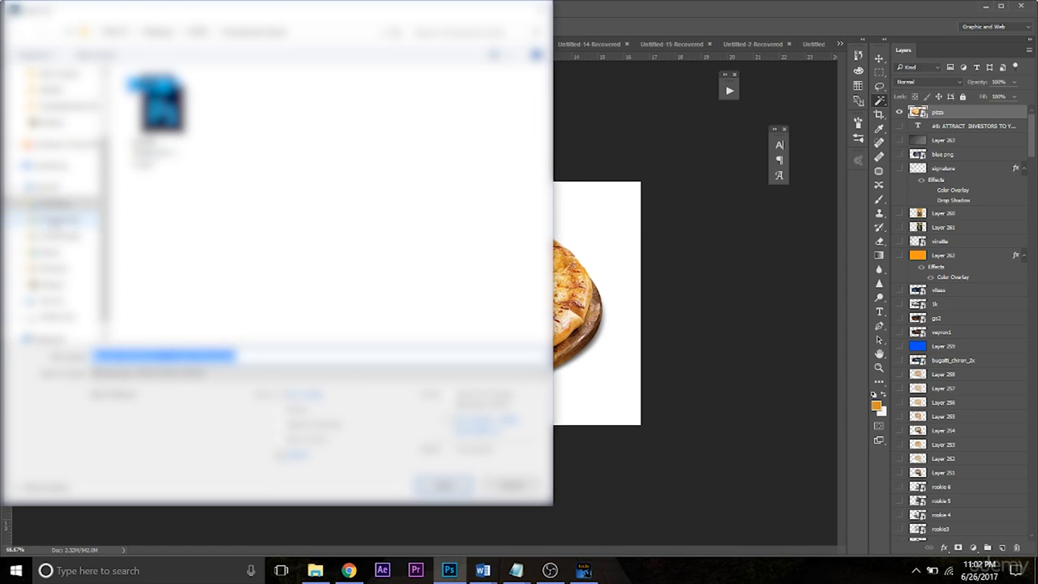
left_click(54, 204)
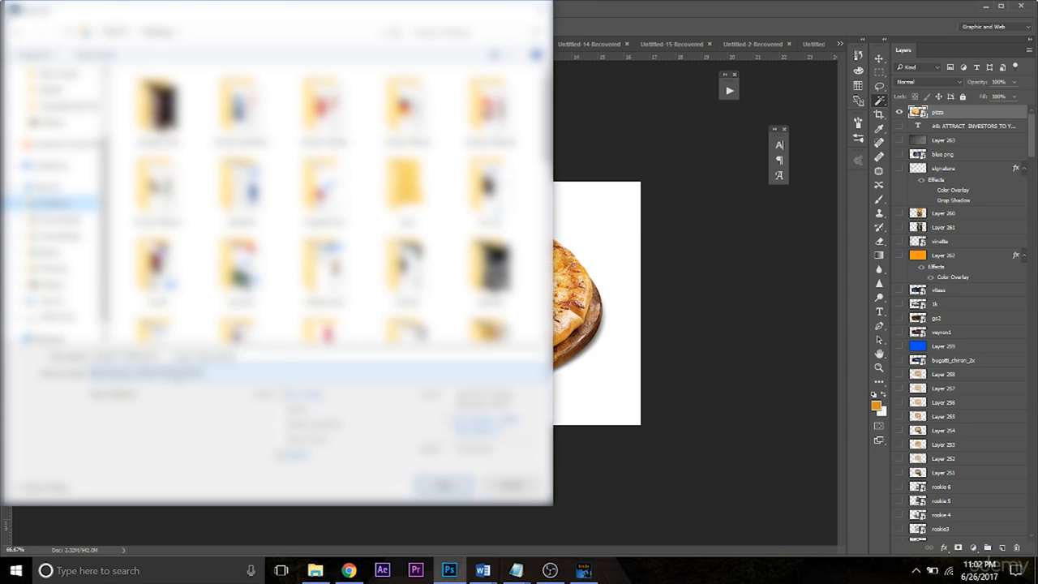
left_click(180, 375)
left_click(179, 372)
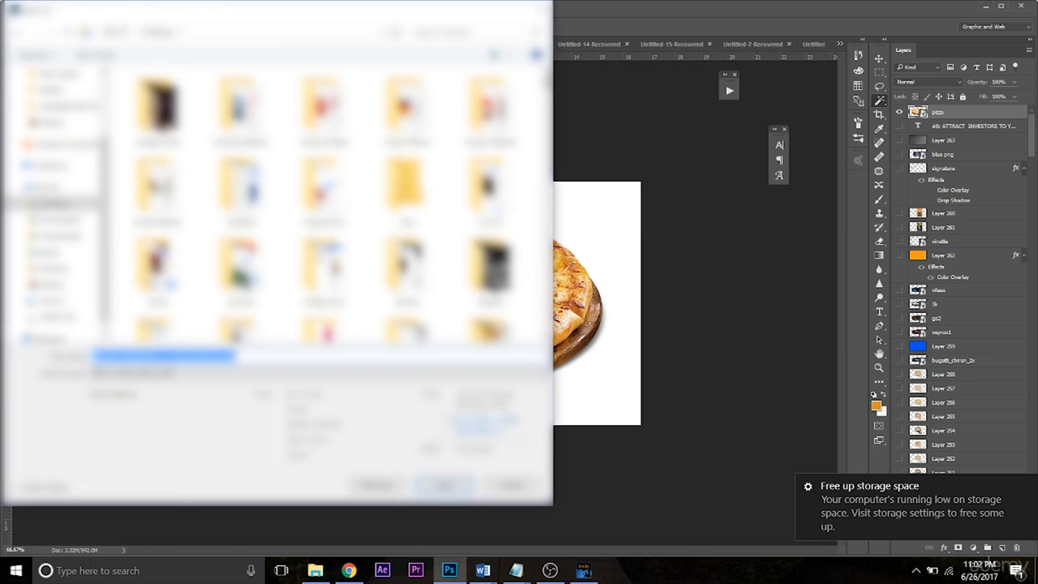
type("pizza")
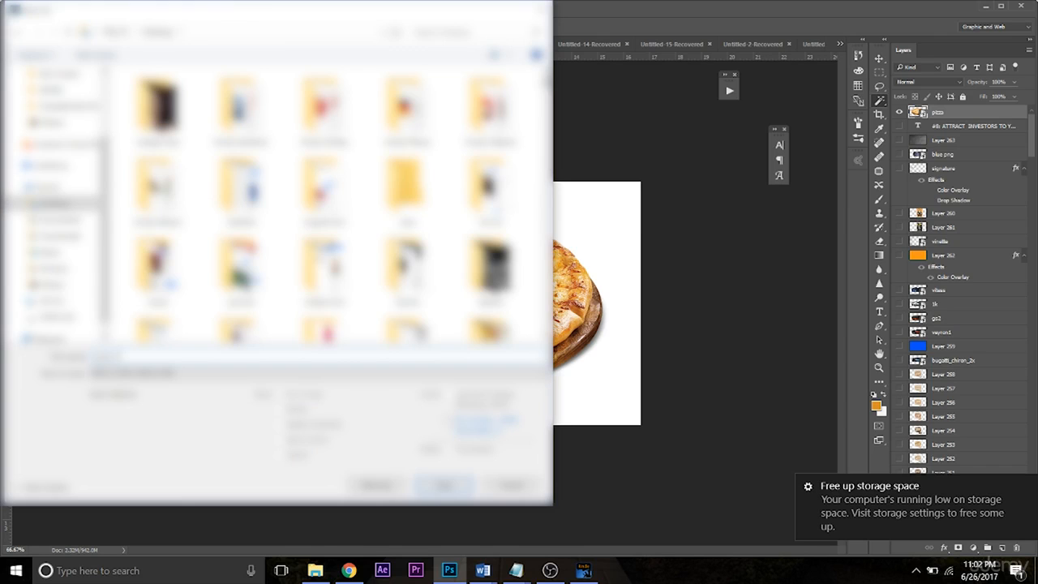
key("Return")
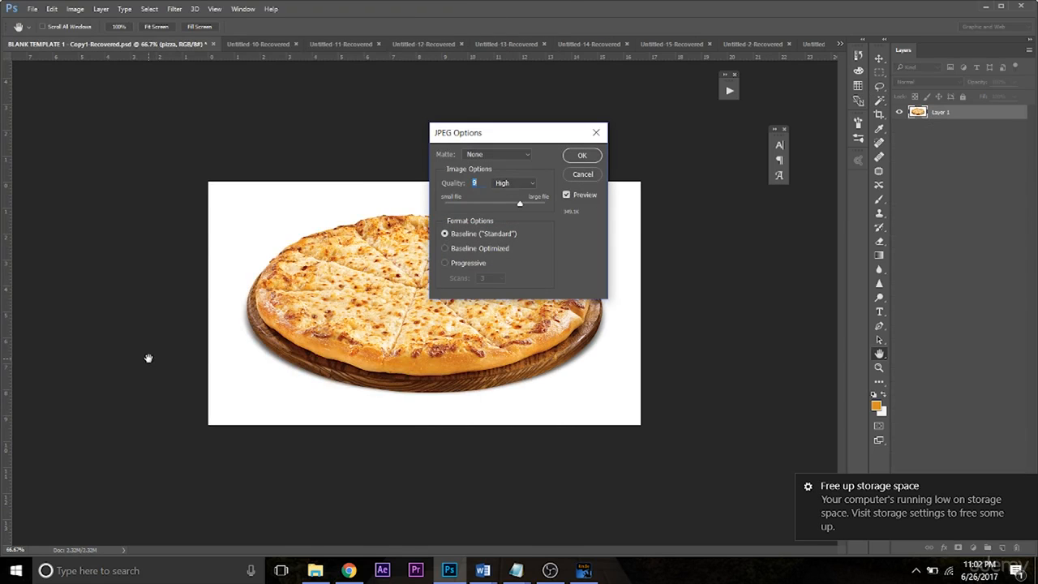
key("Return")
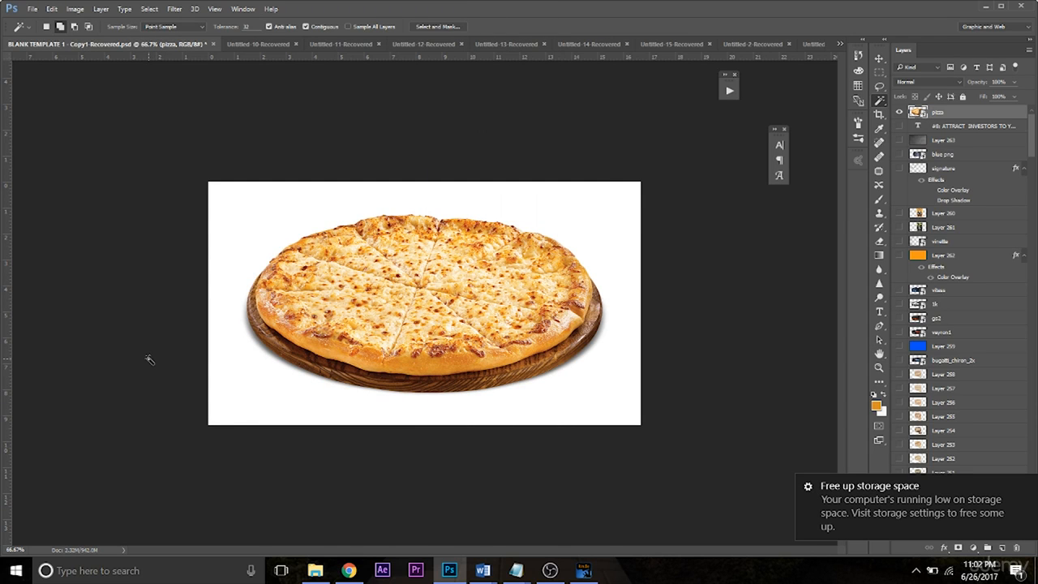
Switch to the Chatfuel dashboard in Chrome and dismiss the storage space notification.
left_click(348, 570)
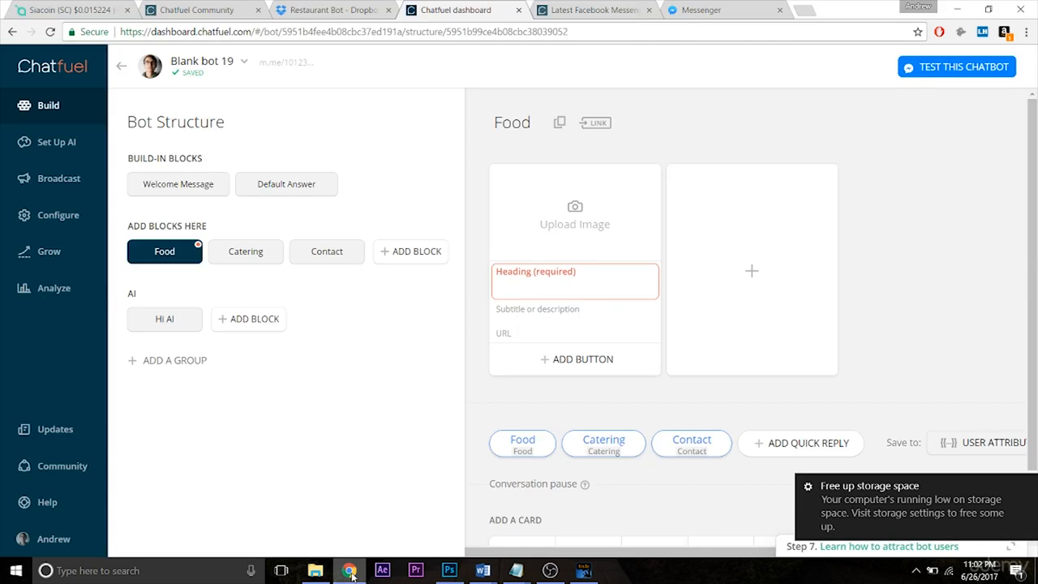
left_click(1027, 486)
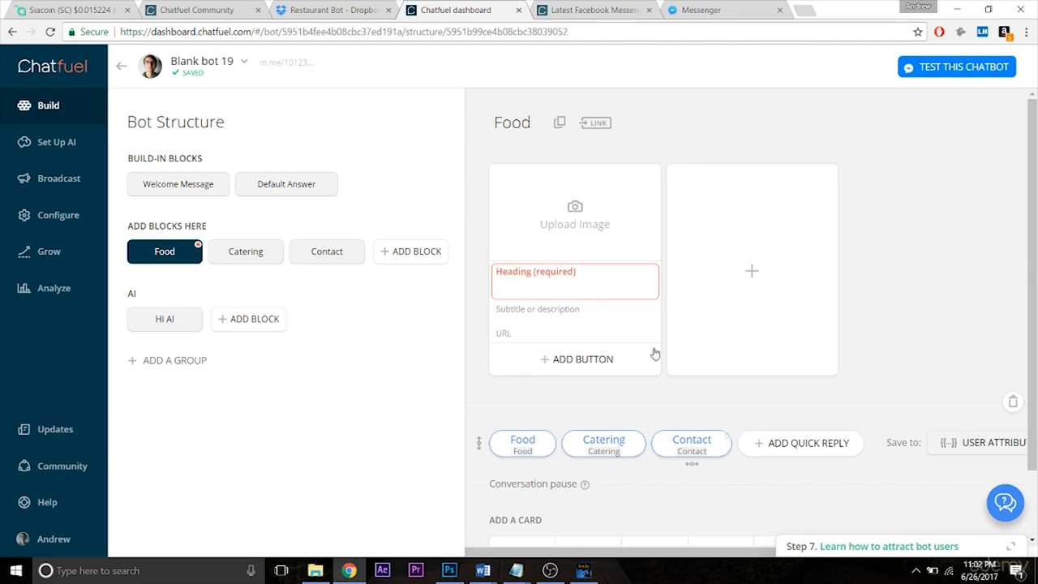
left_click(588, 290)
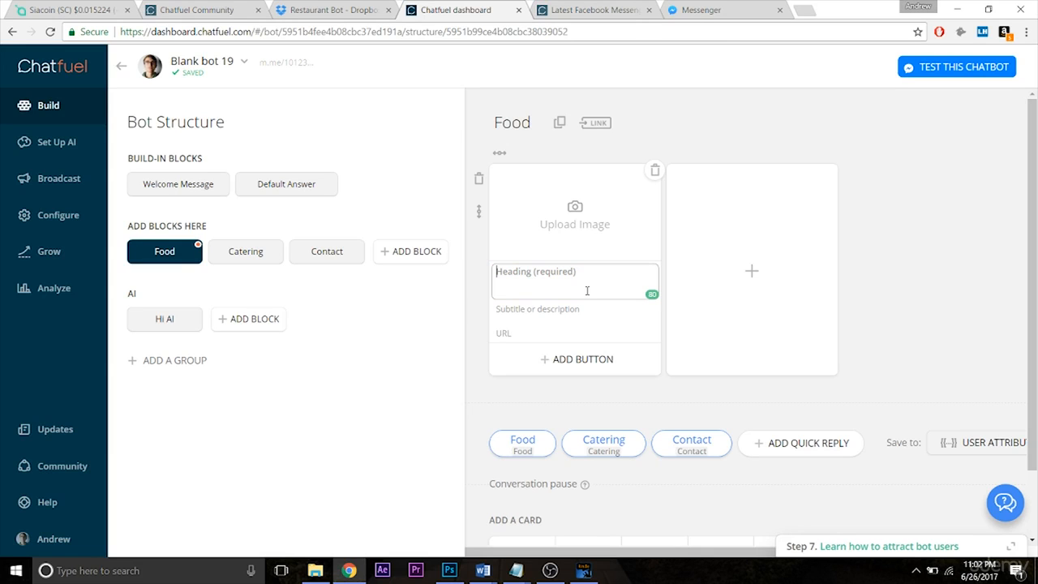
Try uploading a pizza picture, found by searching for "pizza", to the Food block's gallery card with horizontal image proportion.
left_click(578, 235)
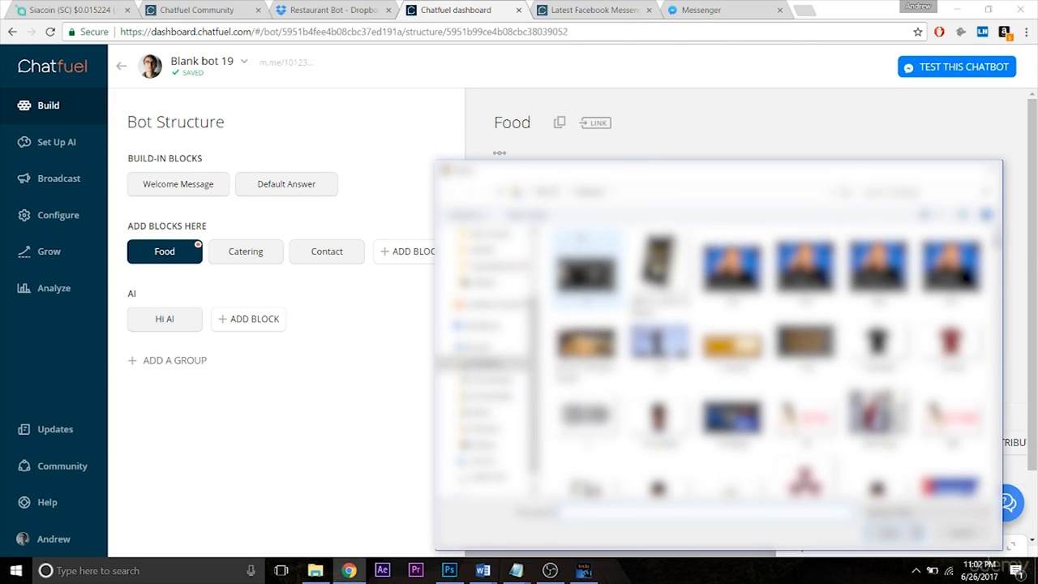
scroll(579, 235, "down", 5)
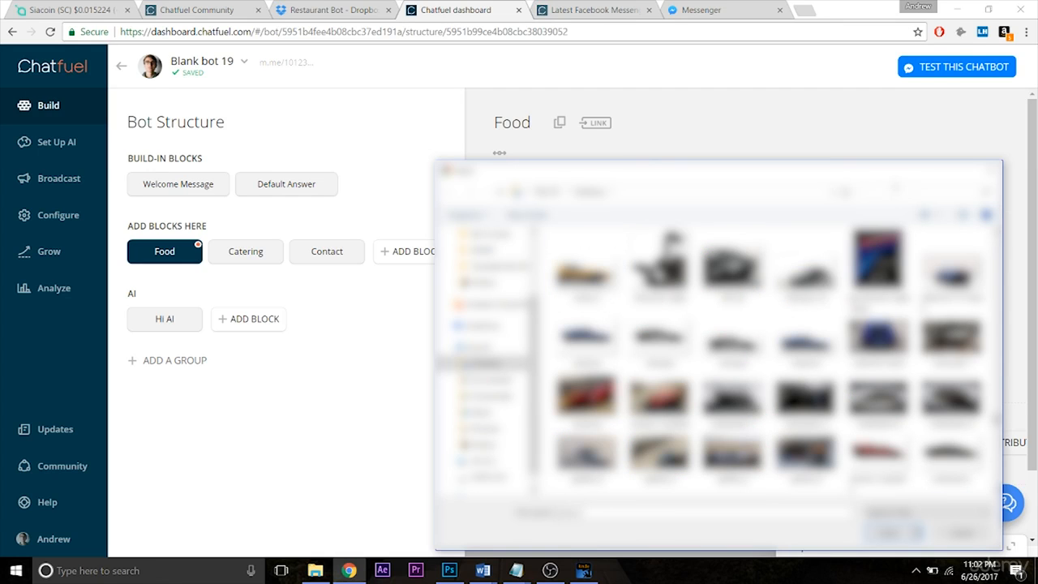
left_click(895, 189)
type("pizza")
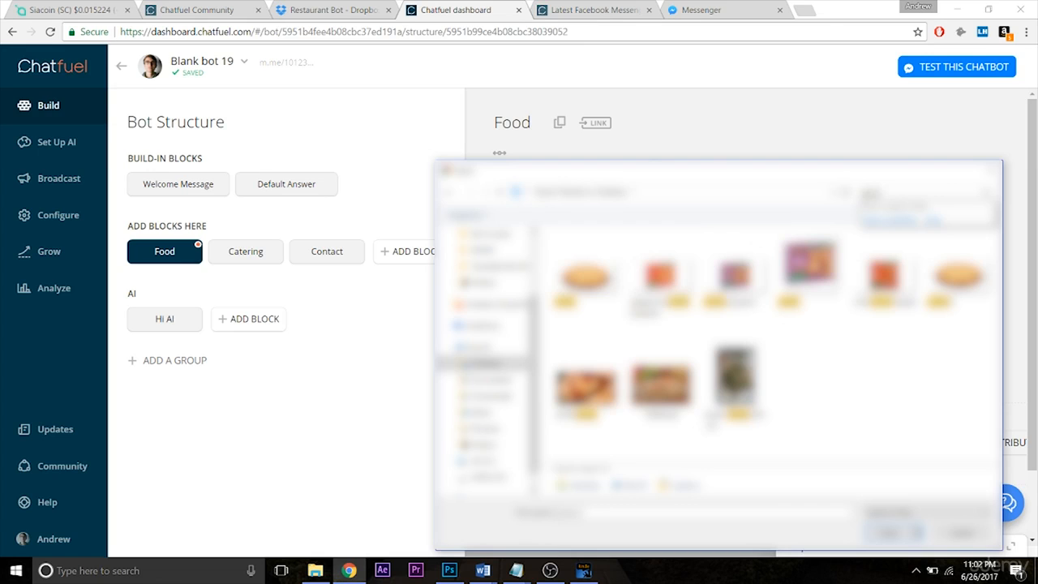
double_click(587, 276)
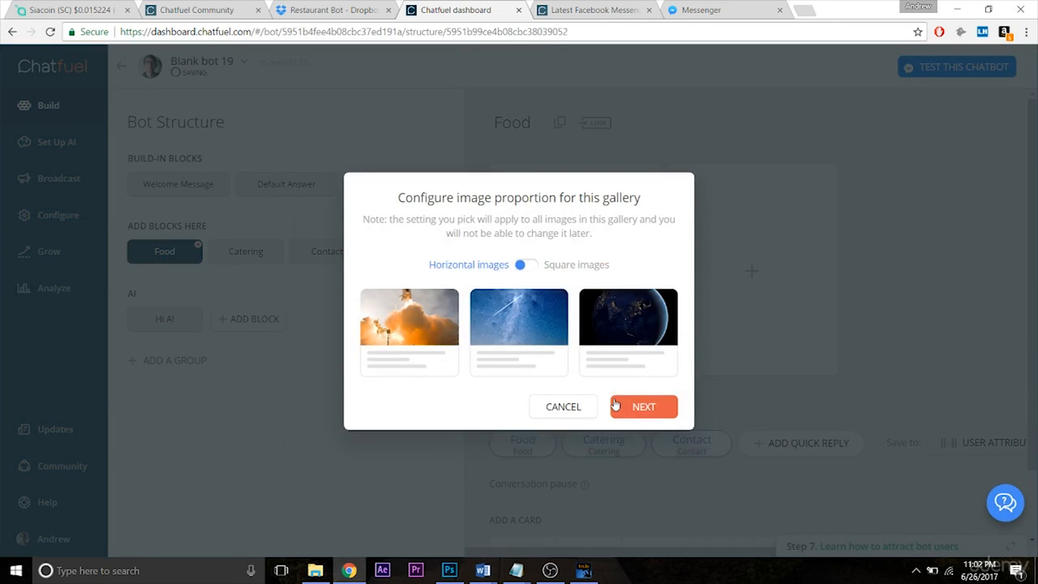
left_click(630, 406)
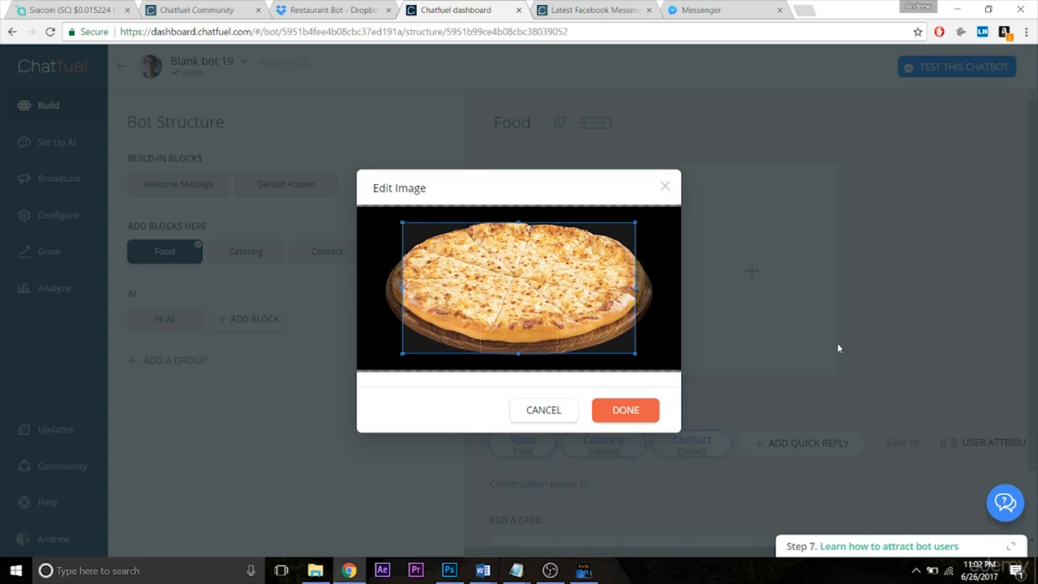
Enlarge the crop frame to the pizza picture's full height, apply it, and remove that image from the card.
left_click_drag(519, 355, 524, 447)
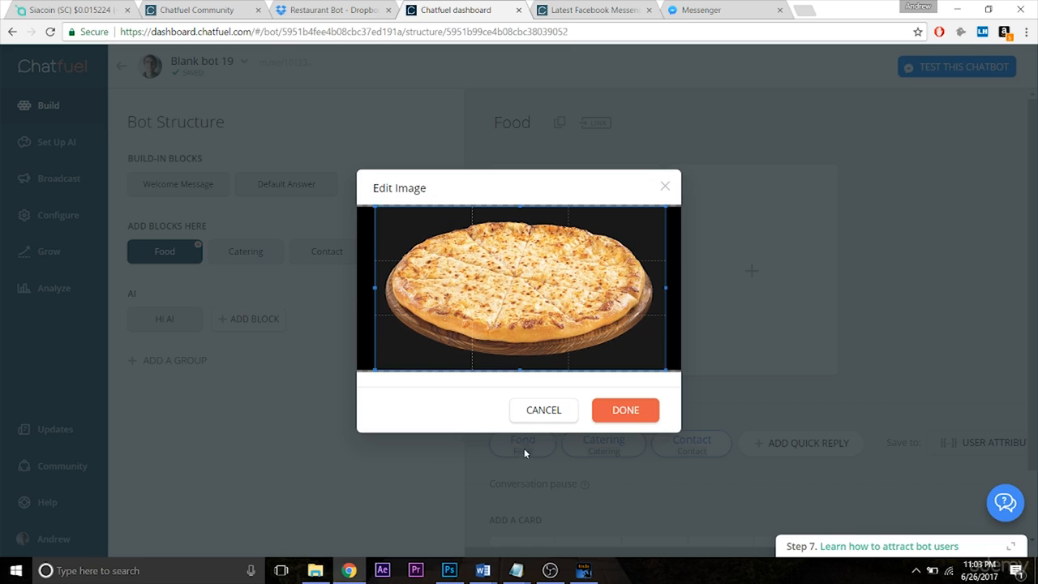
left_click(630, 420)
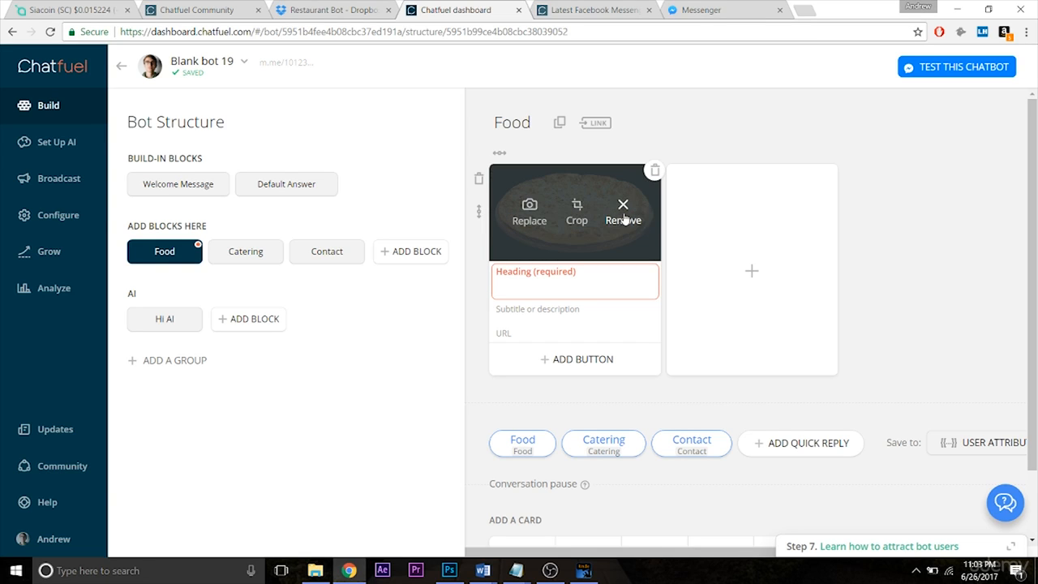
left_click(622, 220)
Upload the white-background pizza picture to the empty gallery card, searching the files for "pizza".
left_click(576, 217)
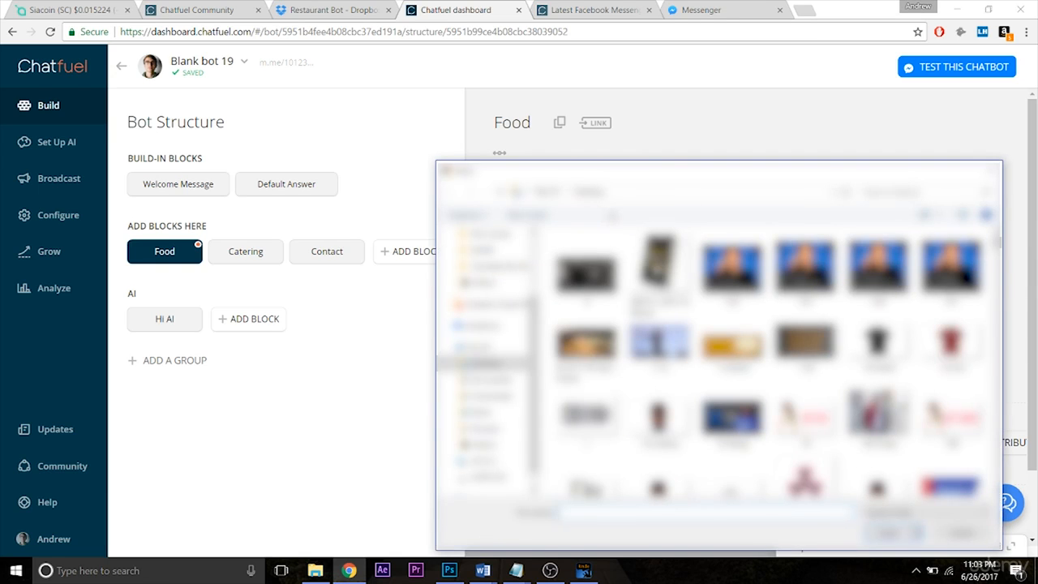
type("pizza")
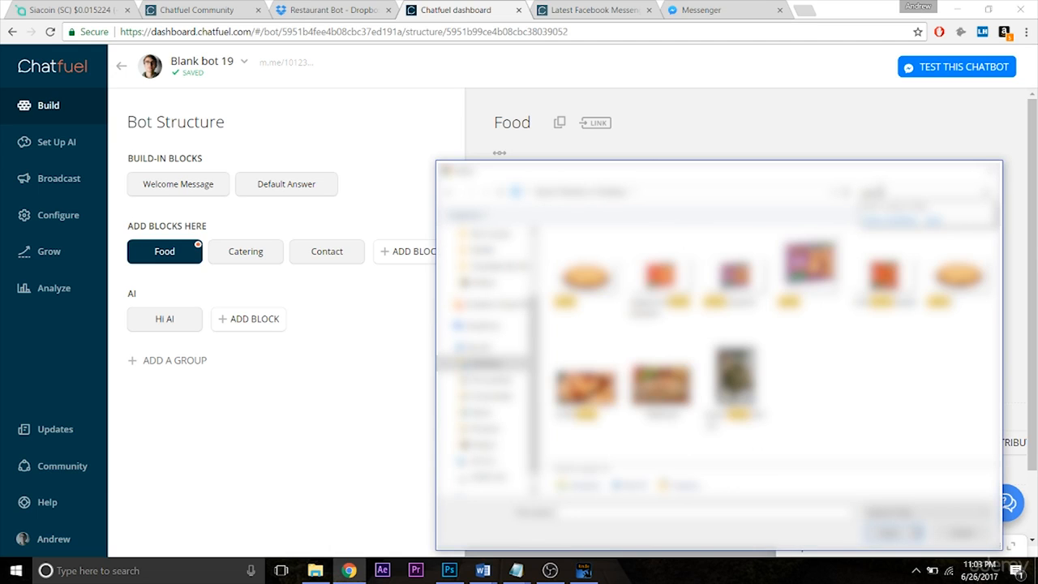
type("s")
double_click(586, 281)
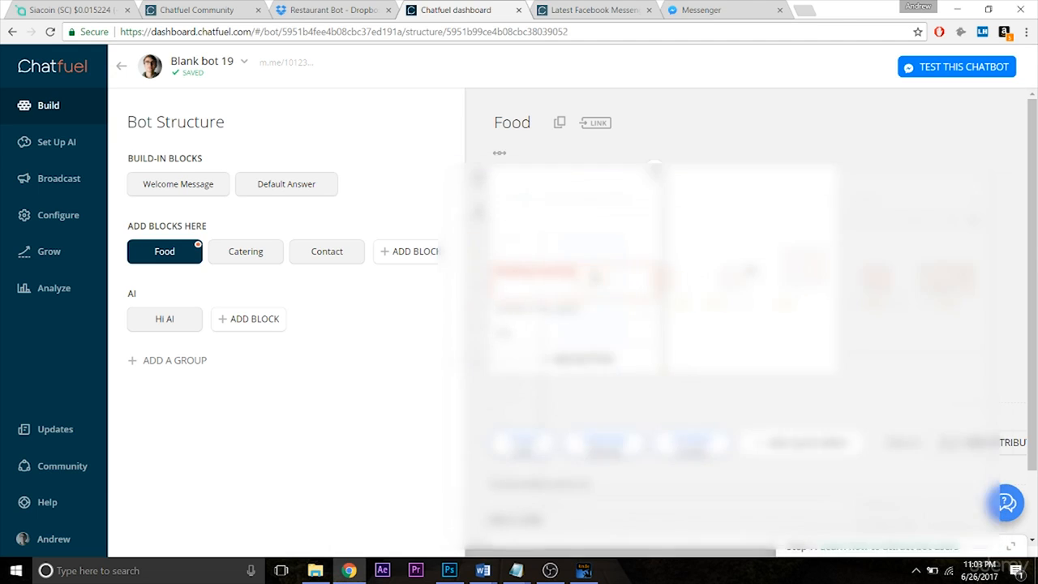
Accept the gallery's image proportion, expand the crop frame to the whole pizza picture, and apply the crop.
left_click(639, 409)
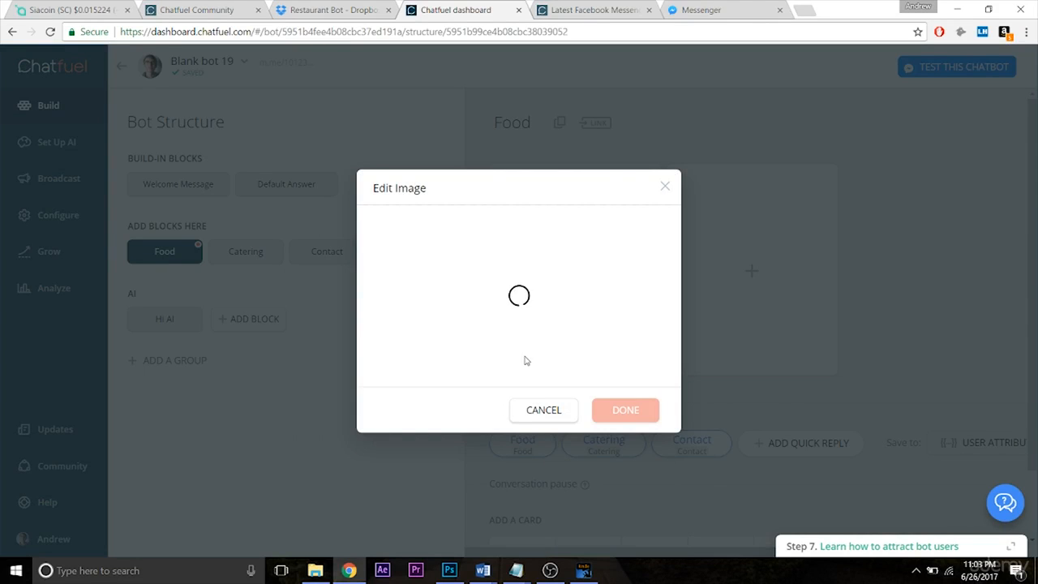
left_click_drag(519, 370, 514, 407)
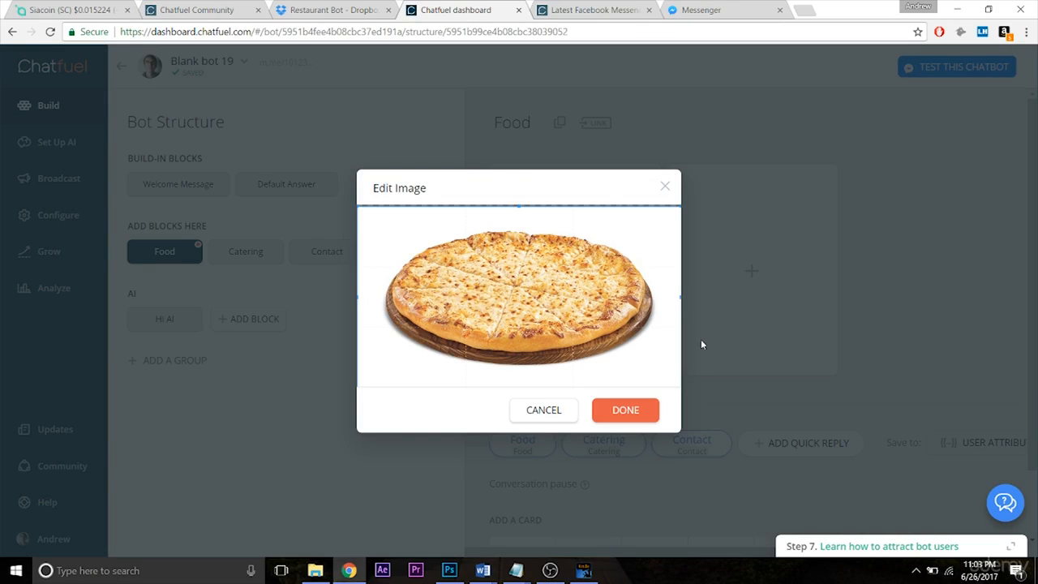
left_click(640, 411)
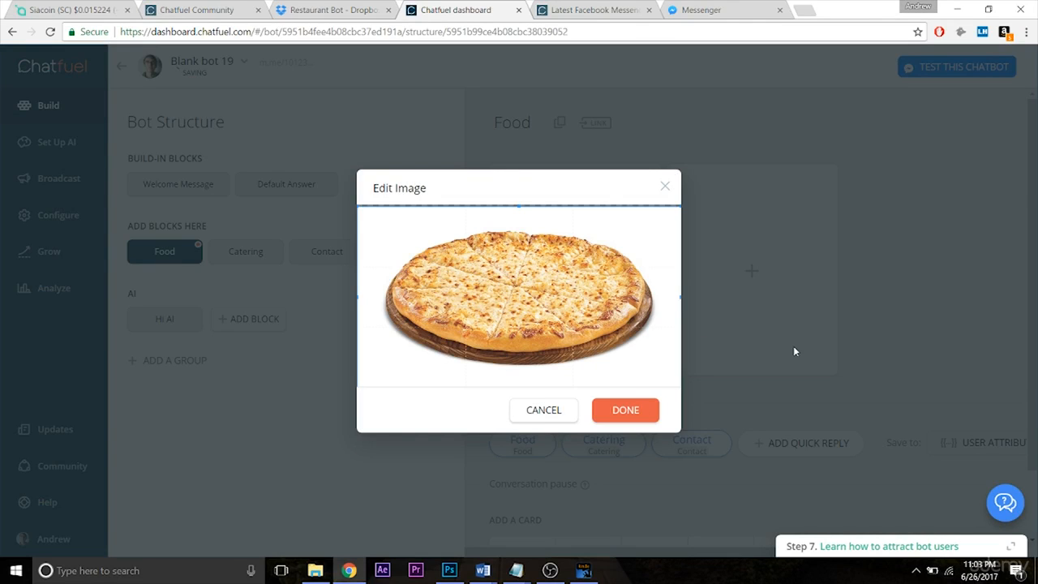